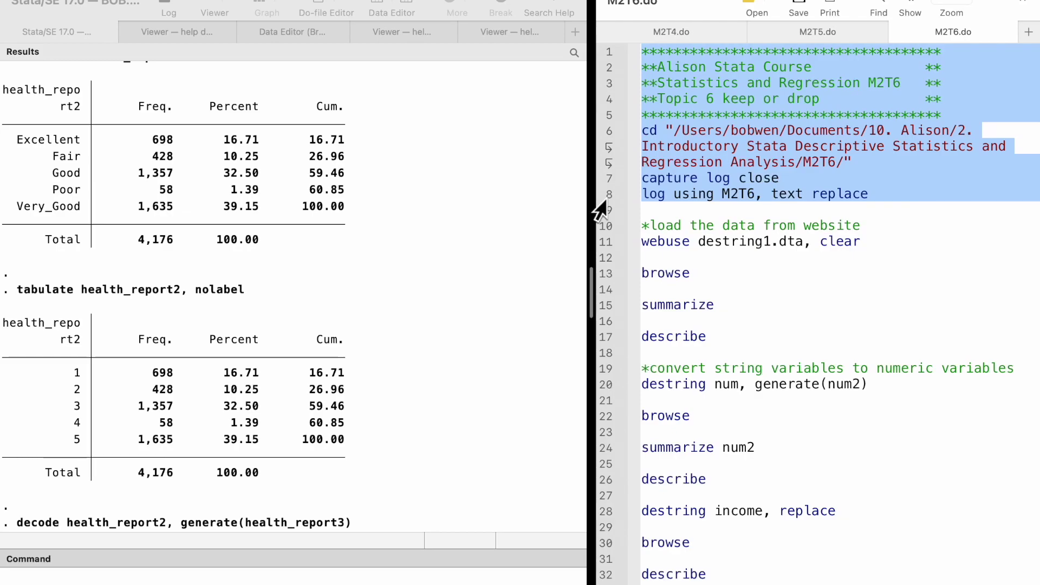
Step: Run the do-file's setup block to start the M2T6 text log, and load destring1.dta from the web
key(super+shift+d)
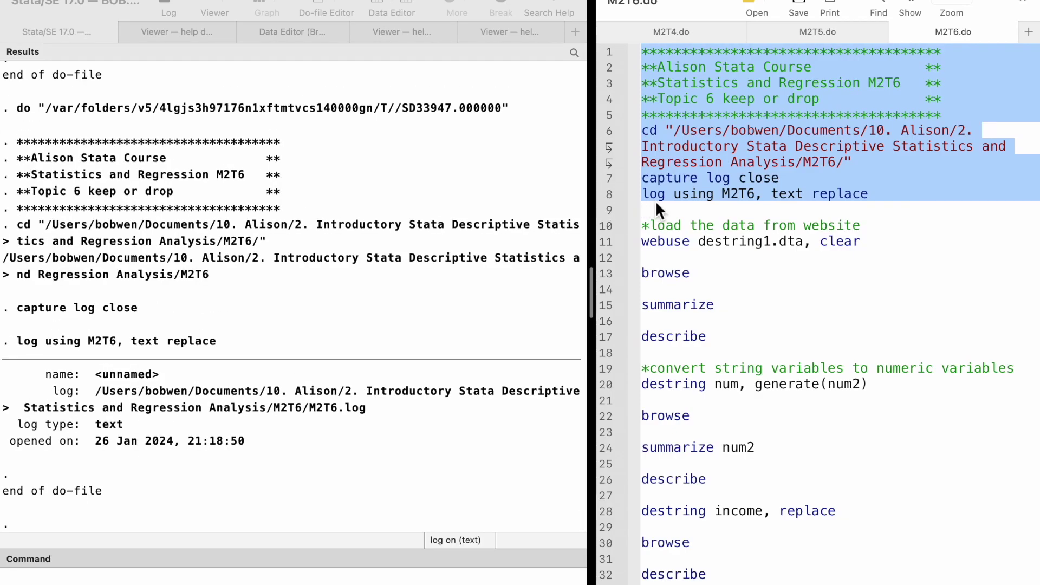
drag(598, 226, 600, 242)
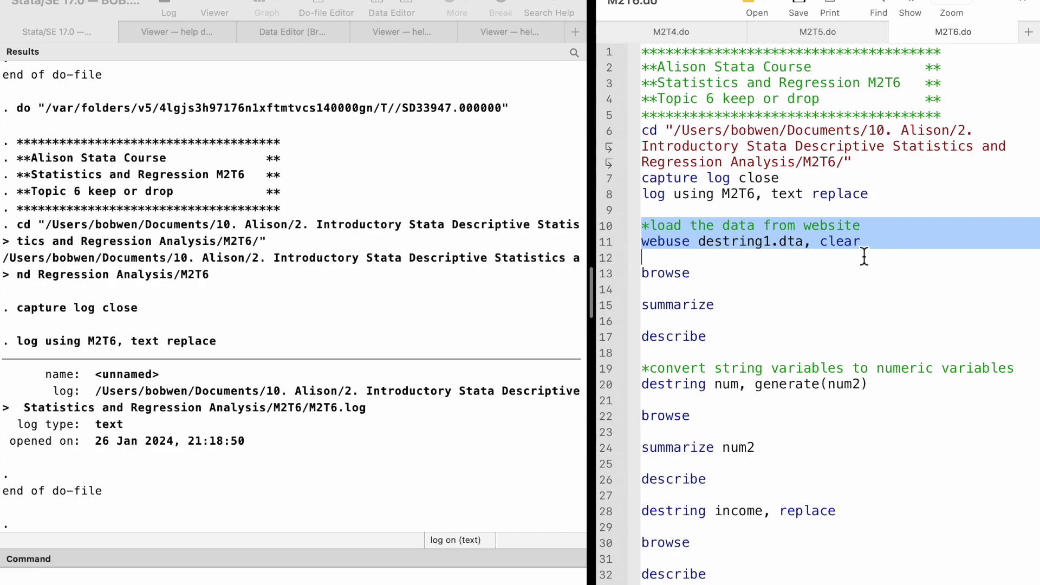
key(super+shift+d)
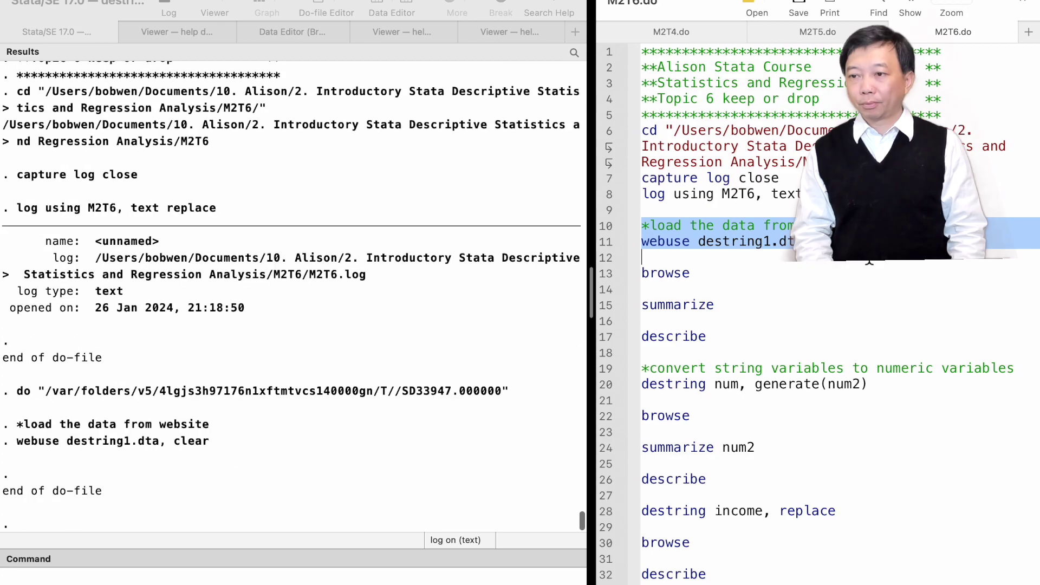
Step: Run the first browse command to view the loaded dataset, and return to the results
click(609, 273)
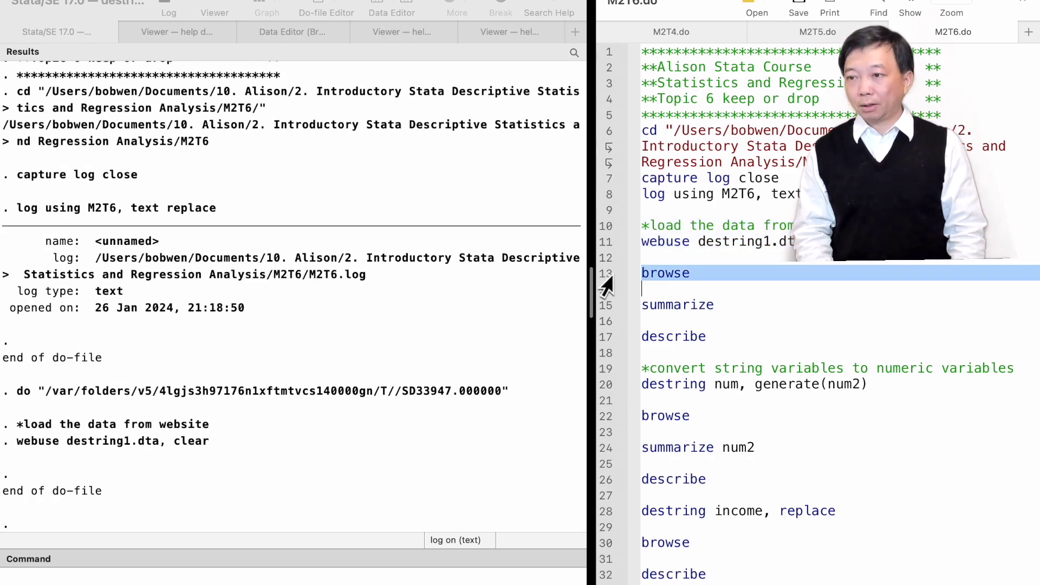
key(super+shift+d)
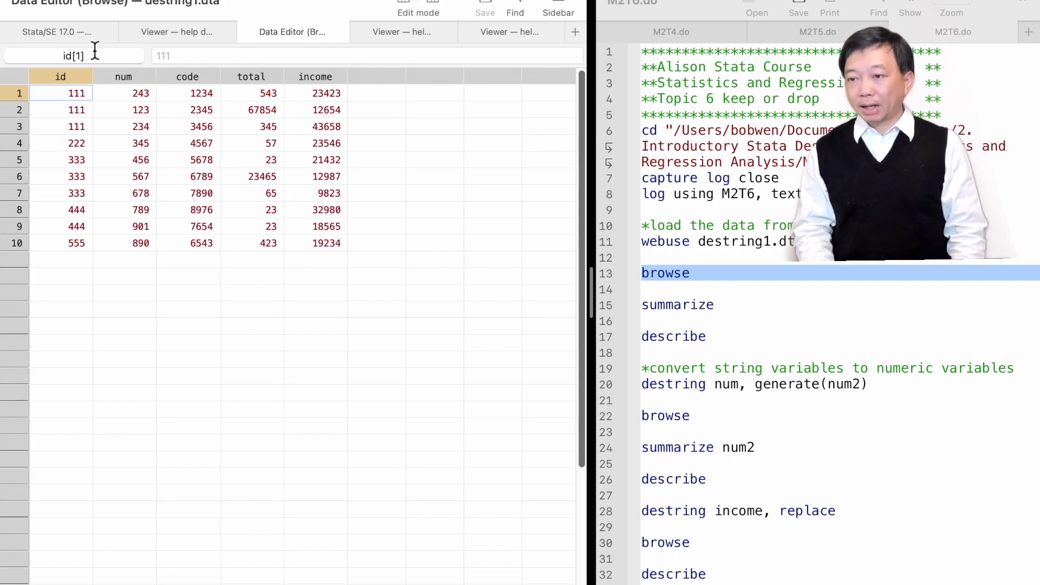
click(203, 28)
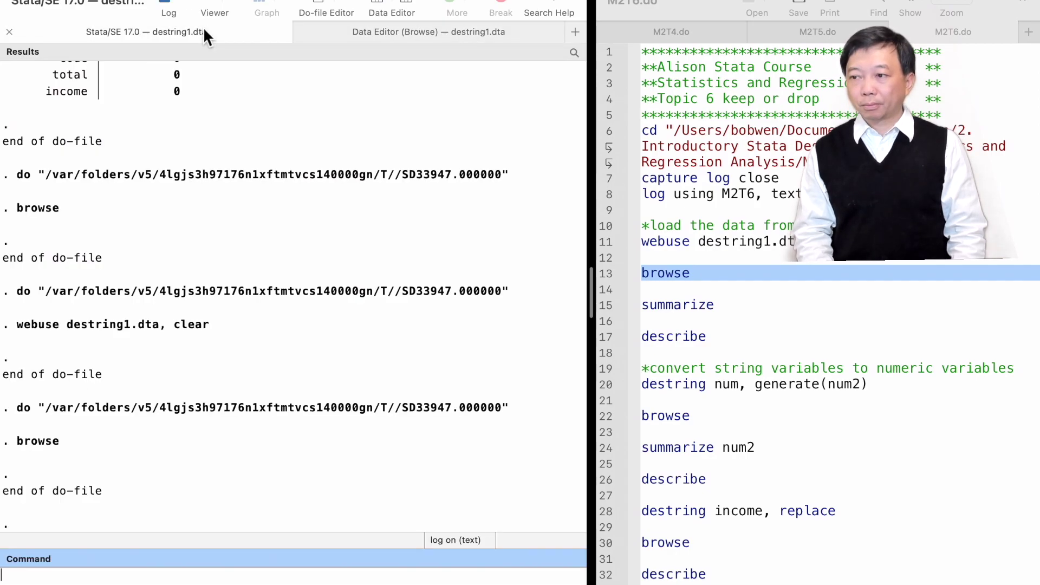
Step: Run the summarize and describe commands on all variables of the loaded dataset
click(603, 304)
click(603, 305)
key(super+shift+d)
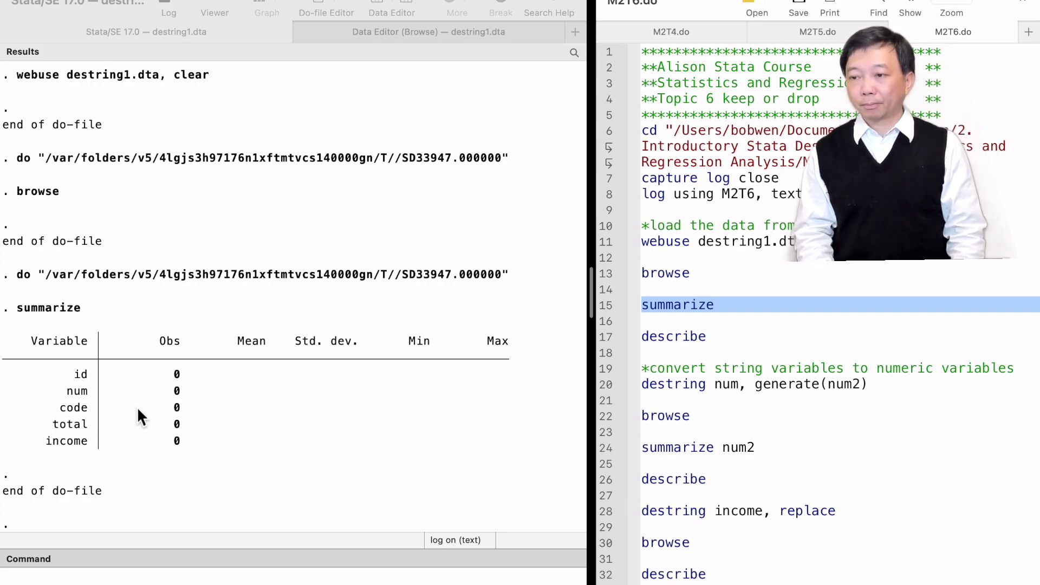
click(604, 338)
key(super+shift+d)
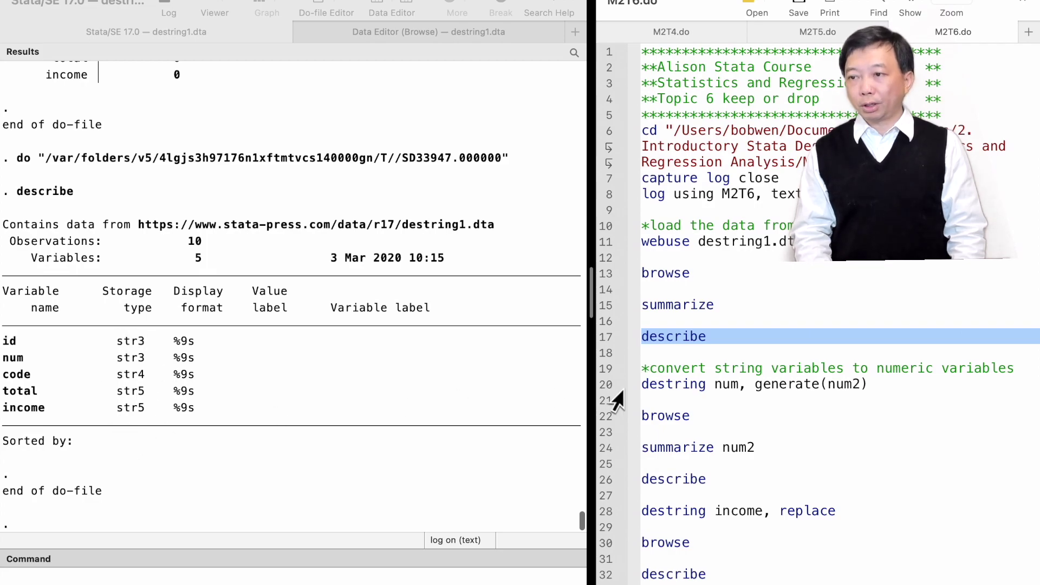
Step: Convert the string variable num to a new numeric variable num2 by running the destring command with generate(num2)
click(604, 370)
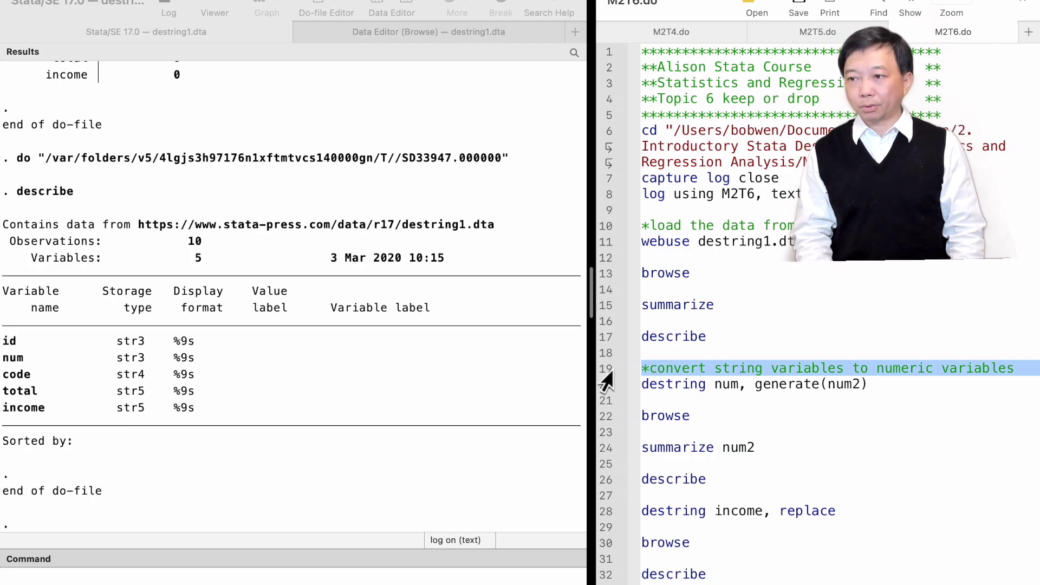
click(606, 384)
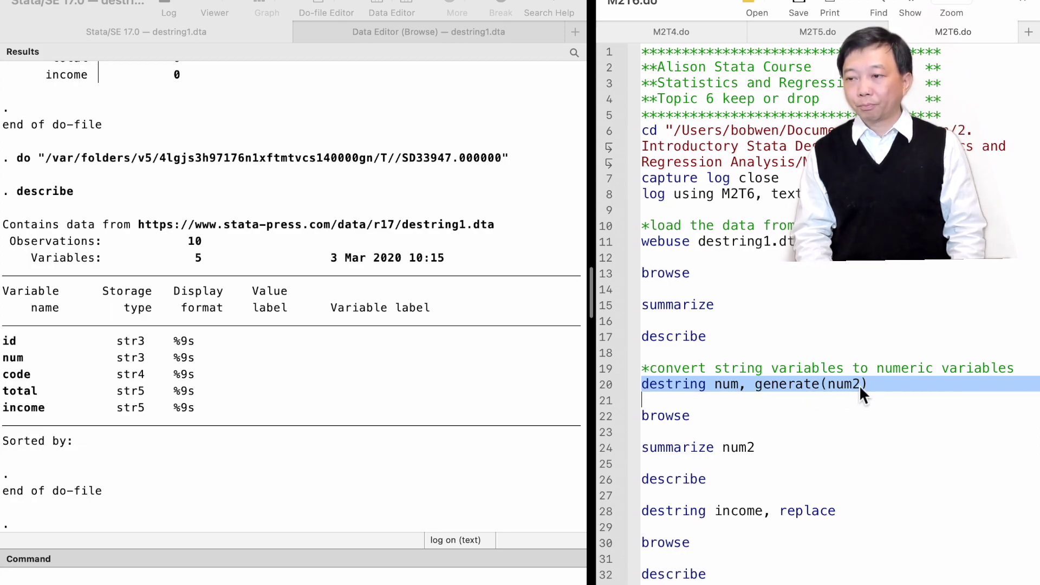
key(super+shift+d)
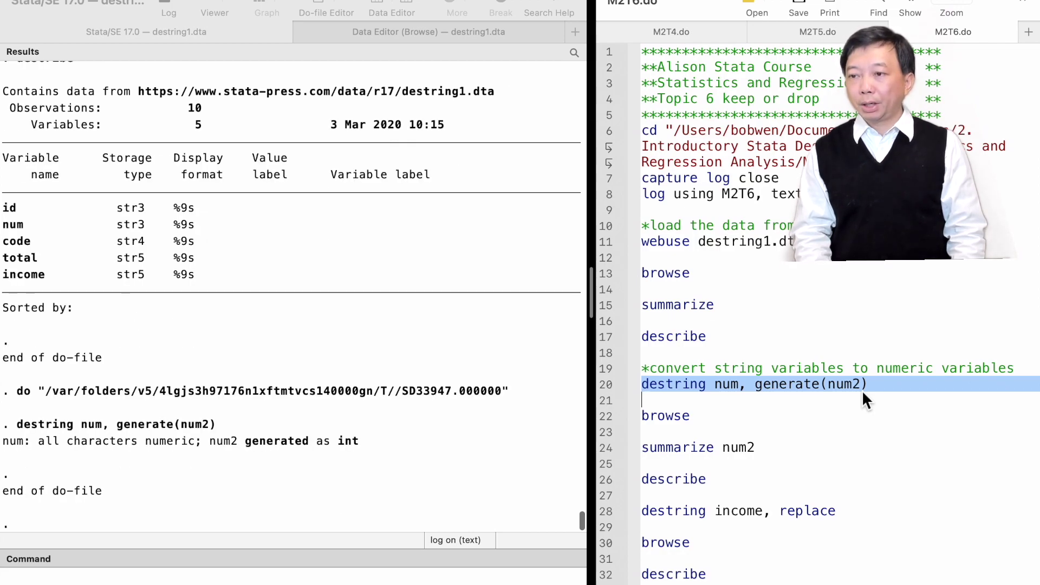
Step: Browse the data to compare num with num2, and return to the results
click(606, 416)
key(super+shift+d)
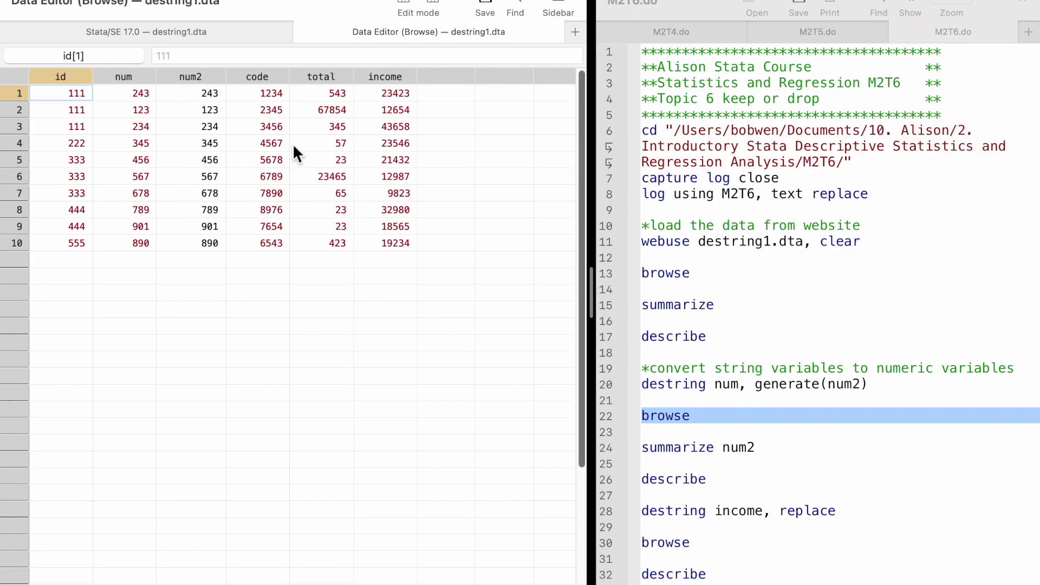
click(175, 39)
Step: Run summarize on num2 and describe the dataset to check the variable storage types
click(604, 453)
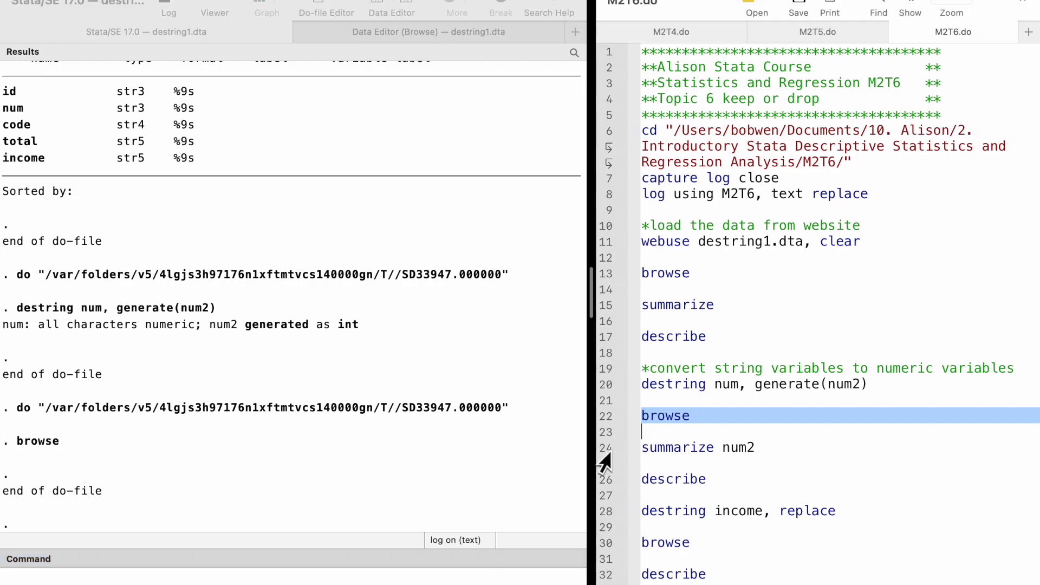
click(602, 450)
key(super+shift+d)
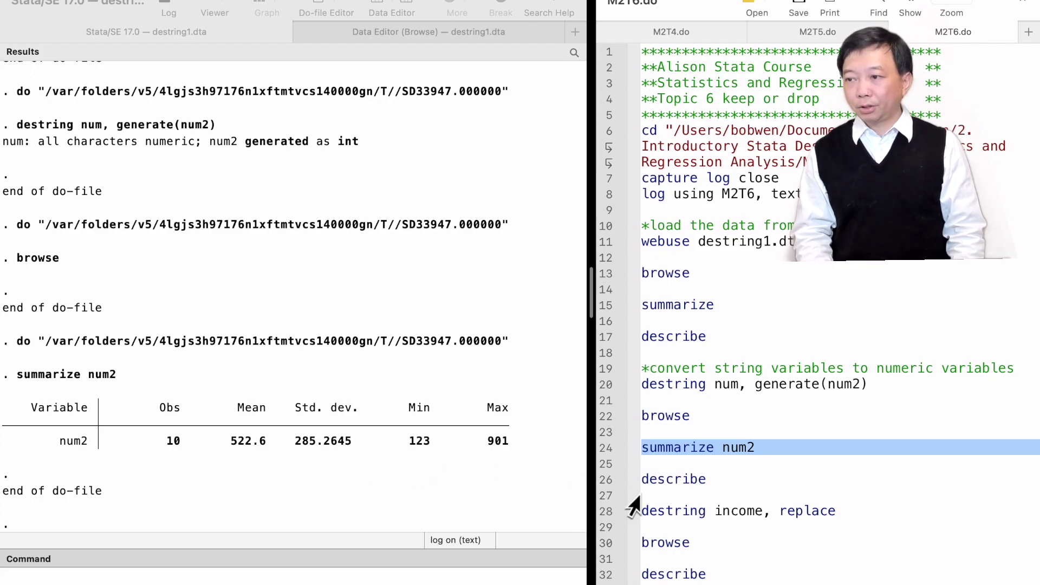
click(604, 478)
key(super+shift+d)
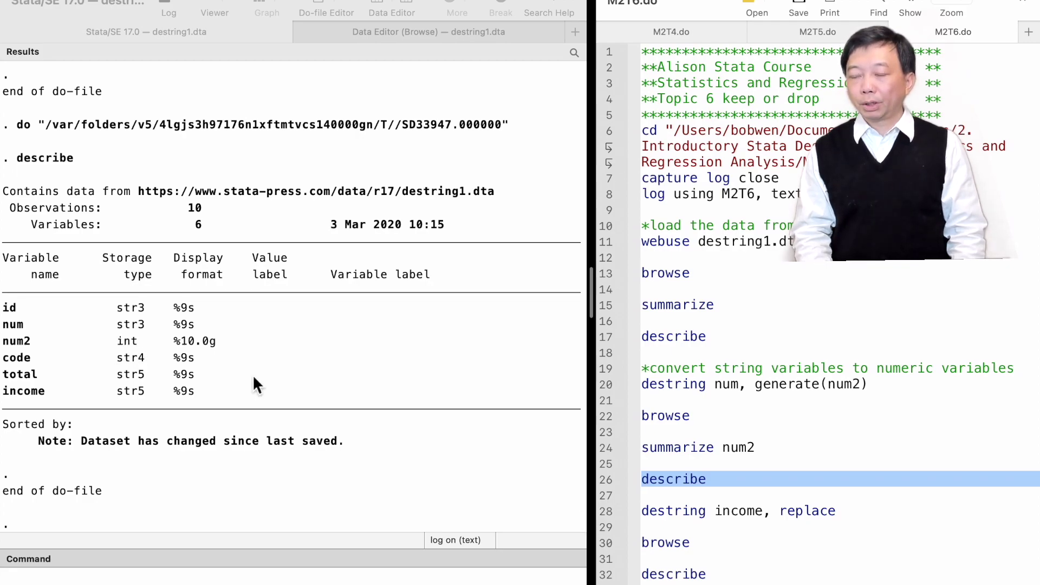
Step: Convert income to numeric in place by running destring income, replace, and browse the data
click(603, 514)
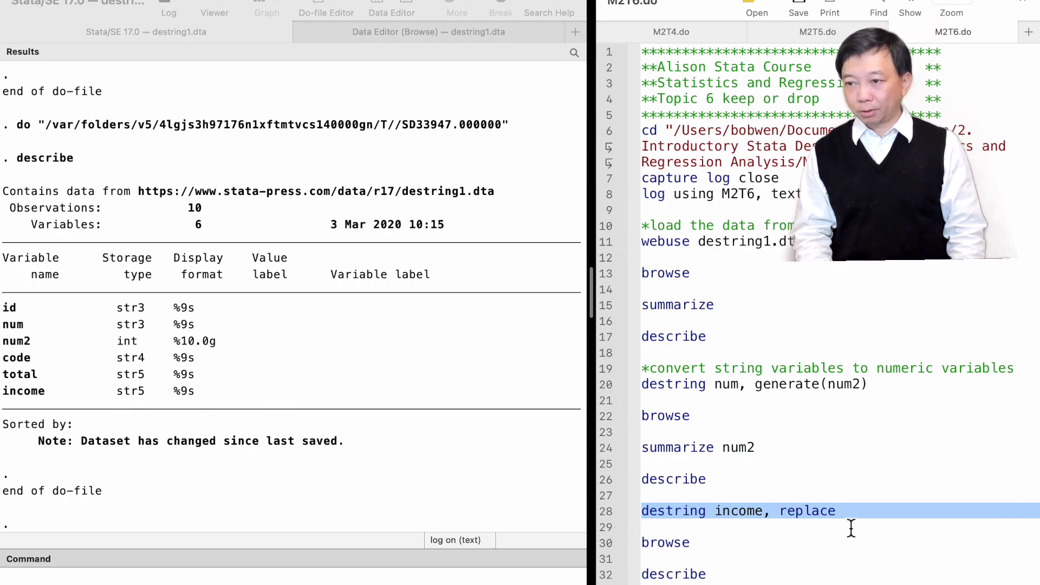
key(super+shift+d)
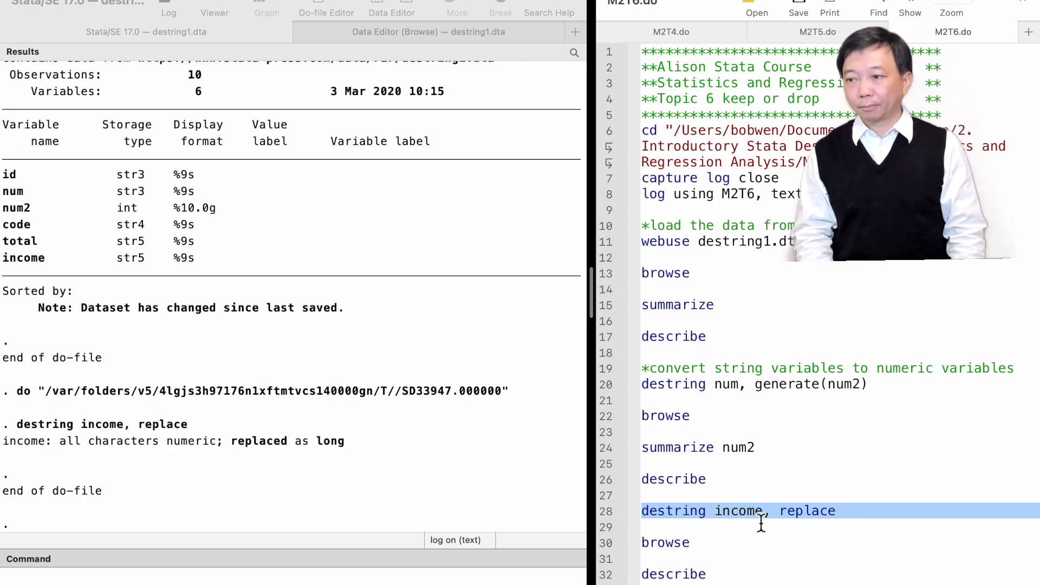
click(606, 542)
key(super+shift+d)
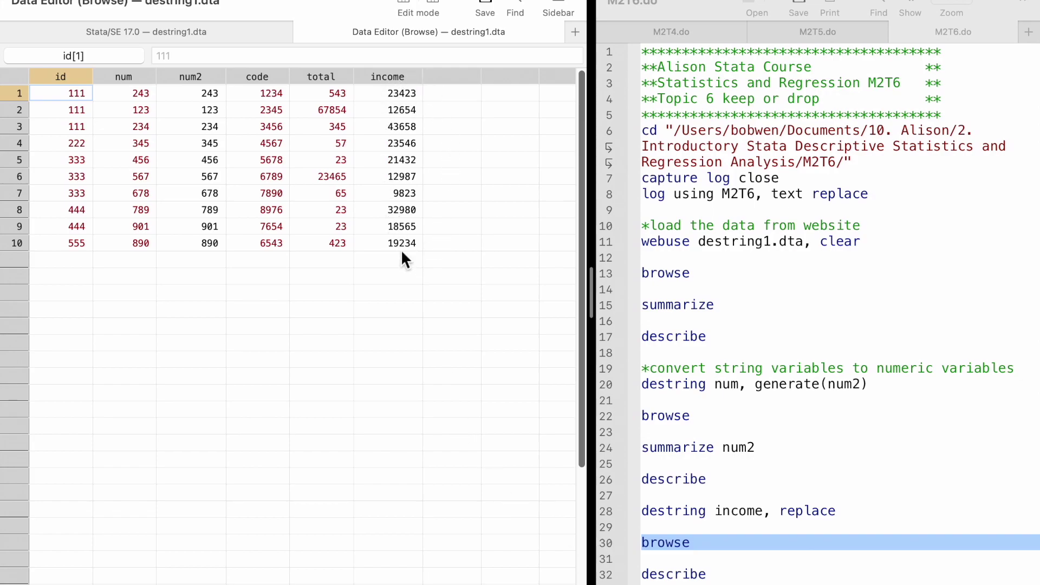
Step: Describe the dataset to check income's storage type, and run summarize on income
click(612, 574)
click(605, 575)
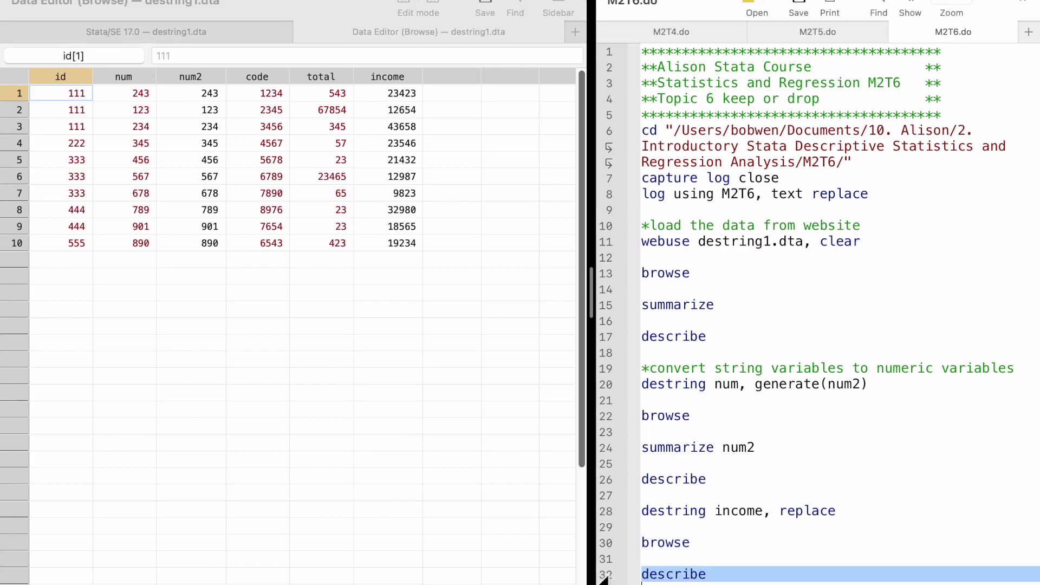
click(197, 37)
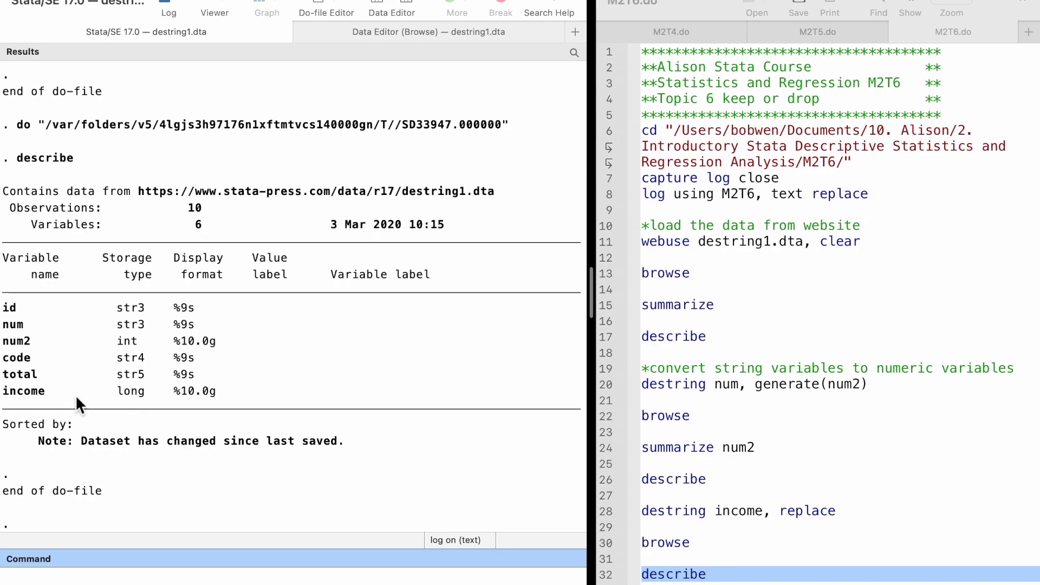
scroll(654, 463, down, 4)
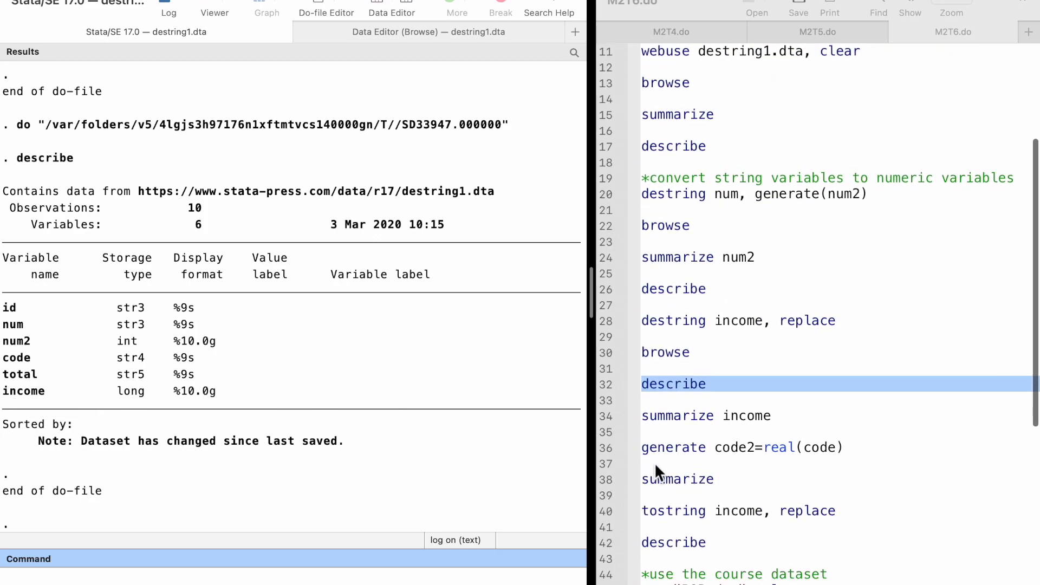
click(597, 407)
click(597, 406)
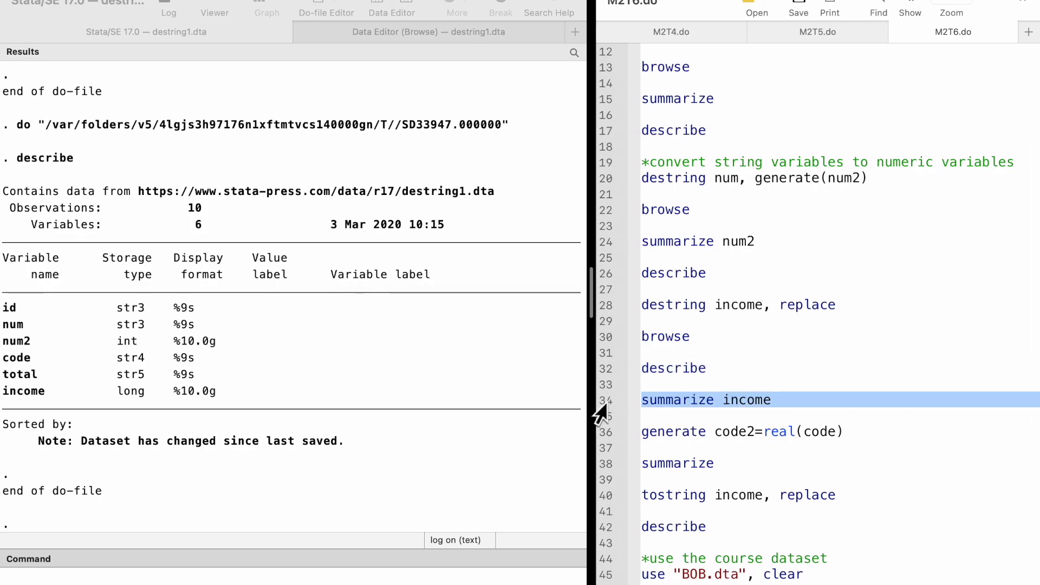
key(super+shift+d)
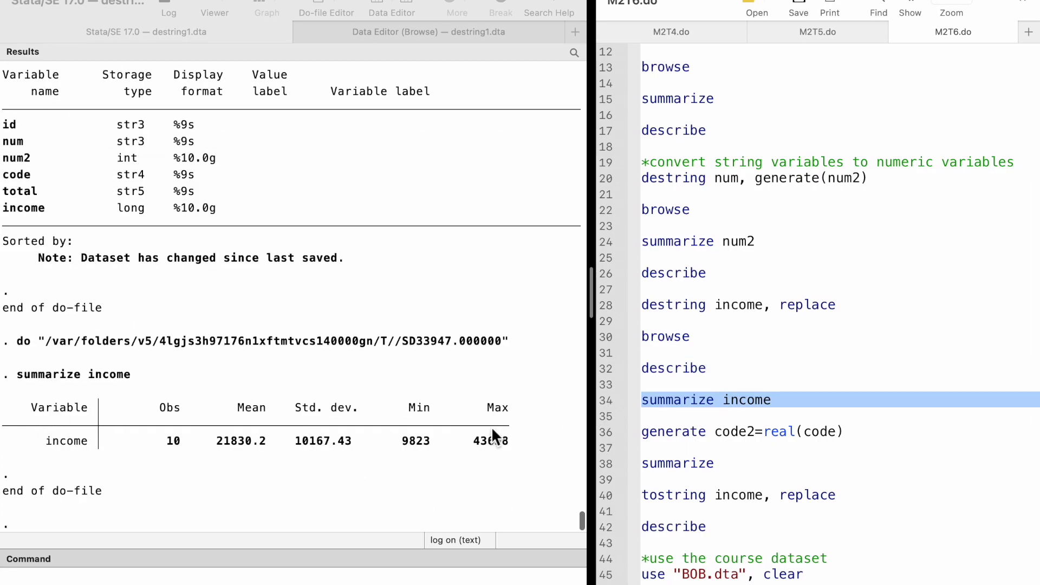
Step: Generate code2 as real(code) from the do-file line, and summarize all variables
click(611, 439)
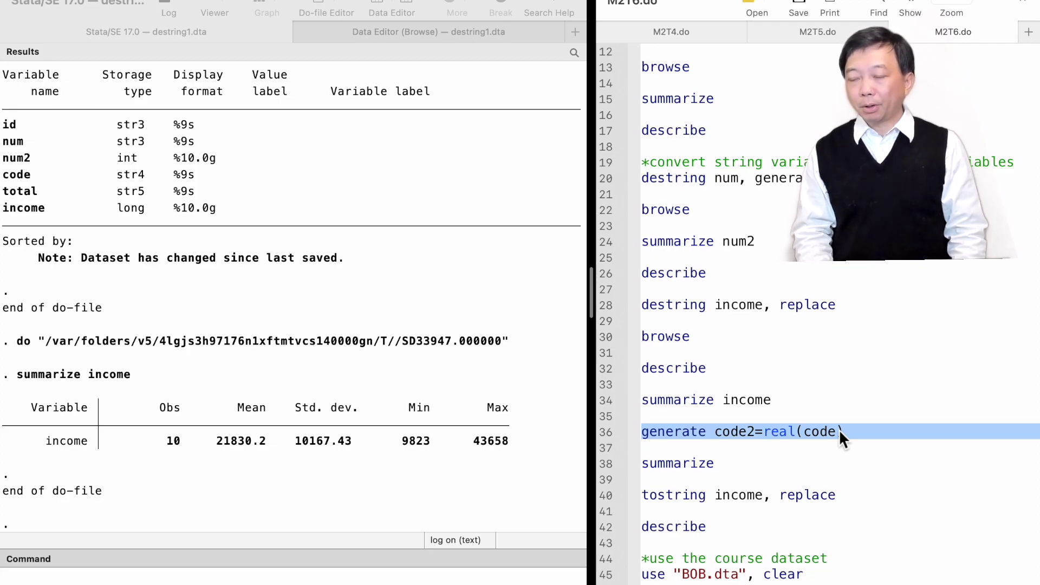
key(super+shift+d)
click(605, 469)
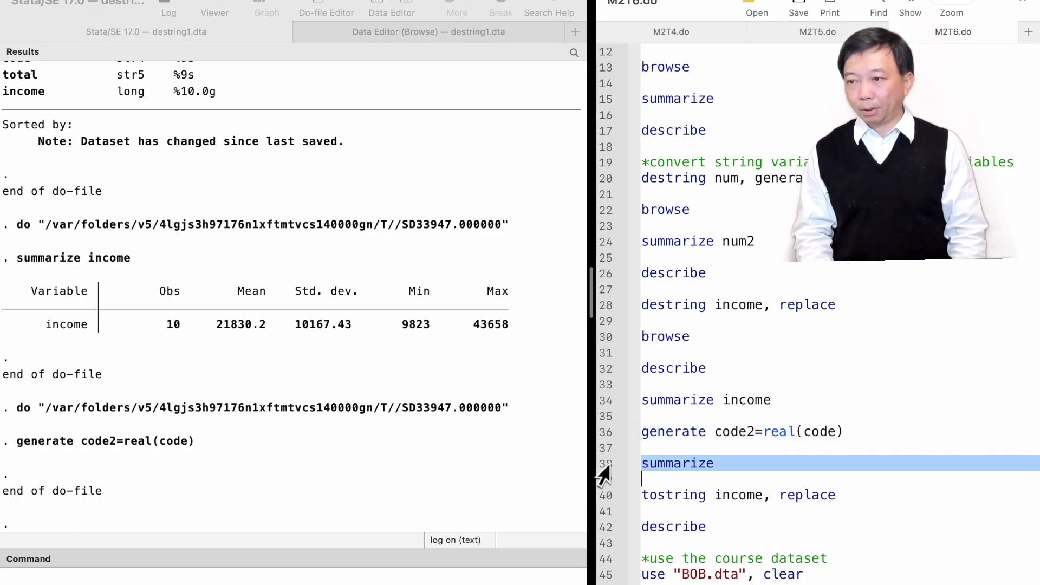
key(super+shift+d)
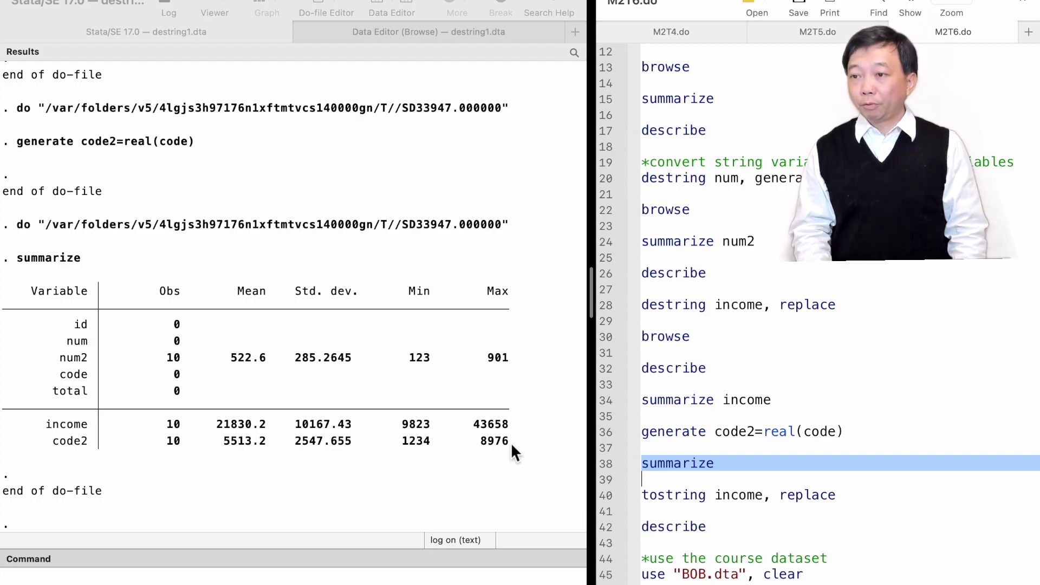
Step: Convert income back to a string in place by running tostring income, replace, and describe the dataset
click(605, 496)
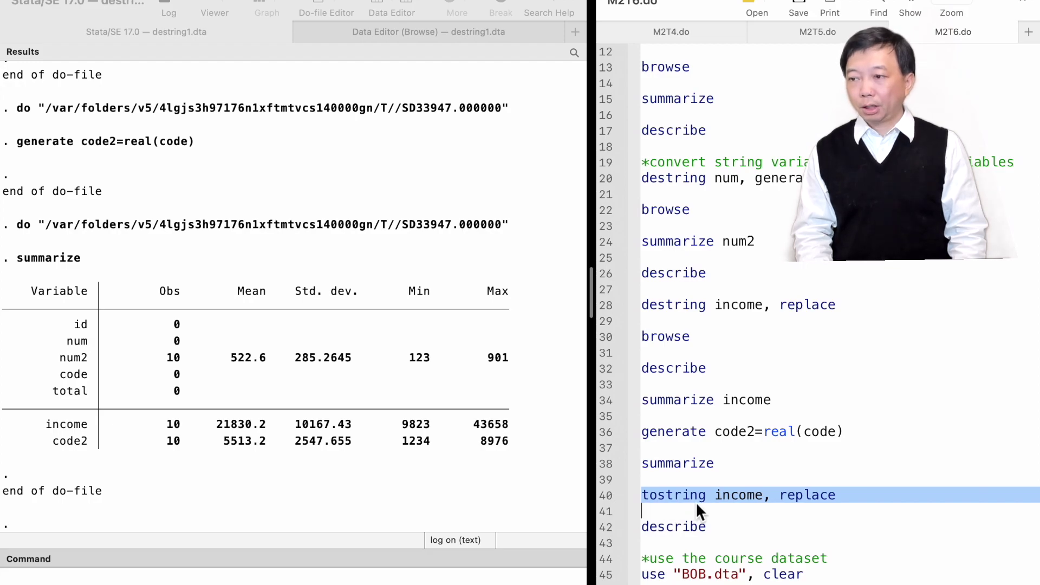
key(super+shift+d)
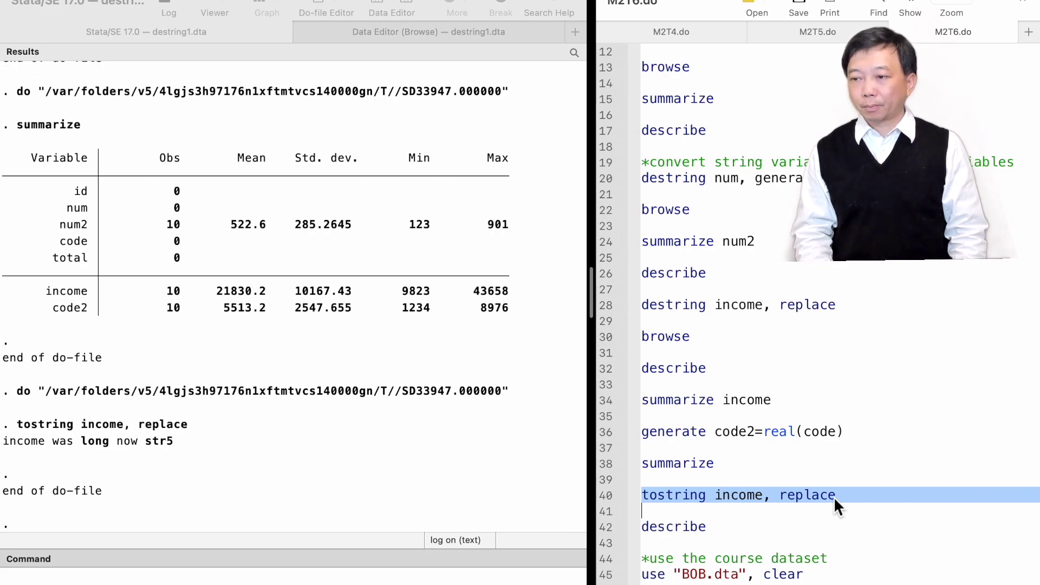
click(604, 526)
key(super+shift+d)
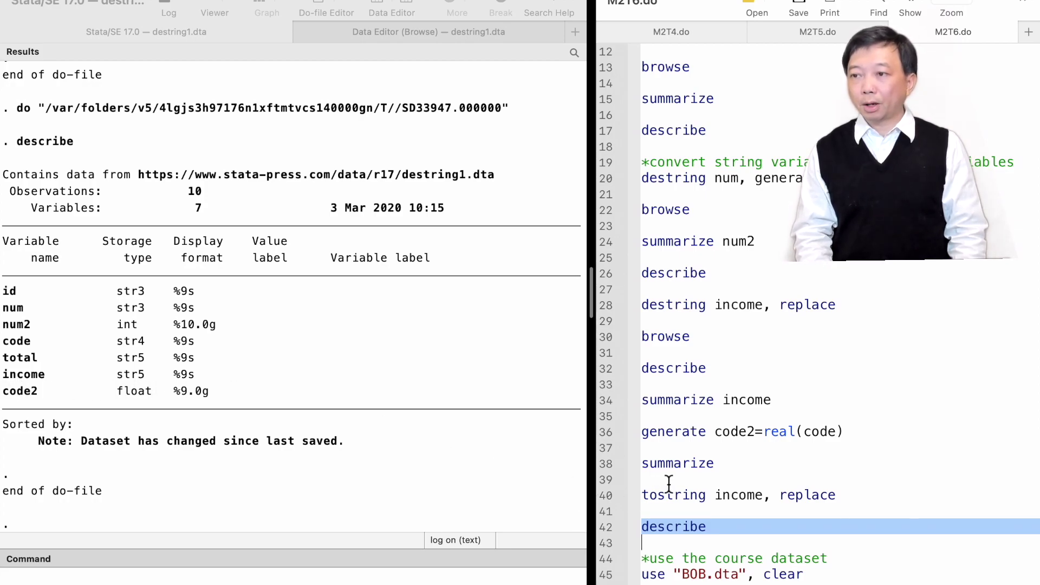
Step: Load the course dataset BOB.dta with the clear option from the do-file
scroll(669, 483, down, 10)
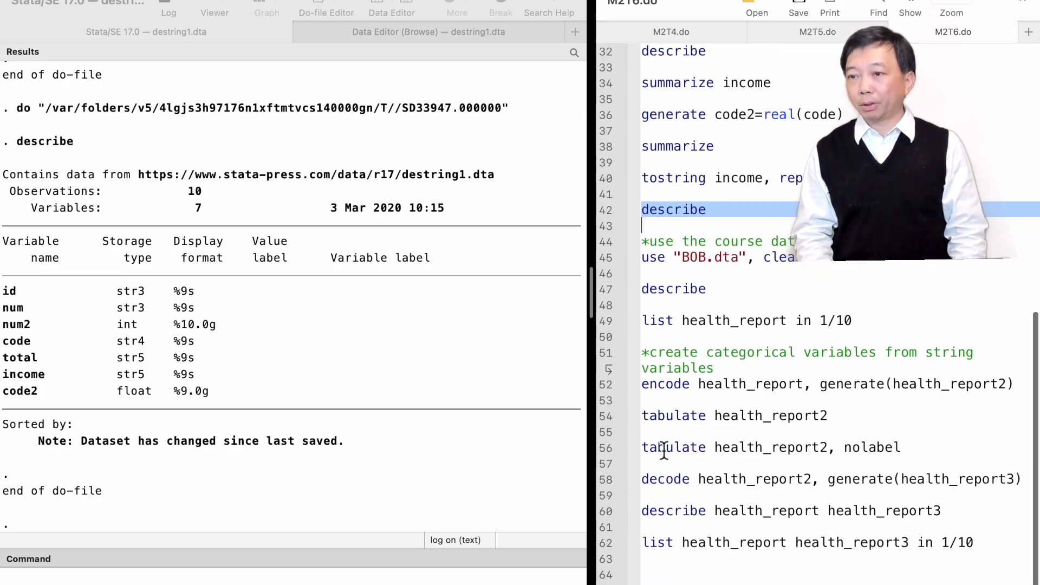
click(607, 245)
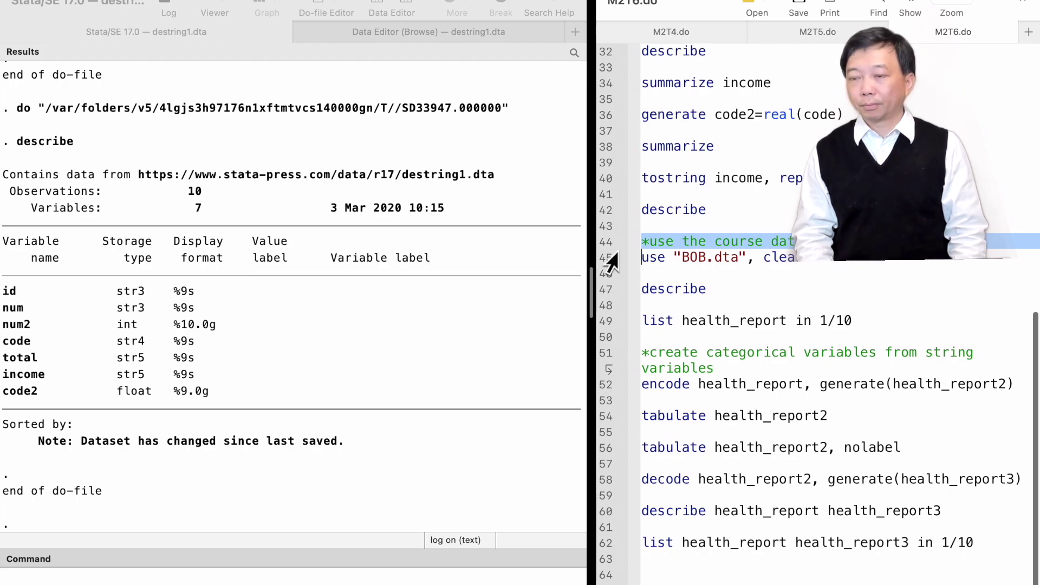
click(606, 258)
key(super+shift+d)
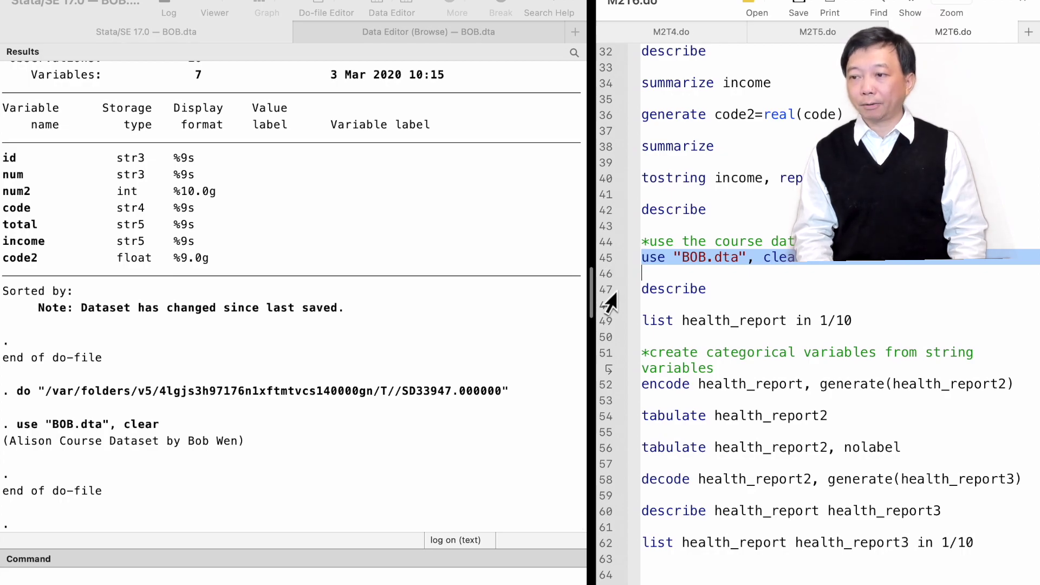
Step: Describe the course dataset and list health_report for observations 1 to 10
click(606, 290)
key(super+shift+d)
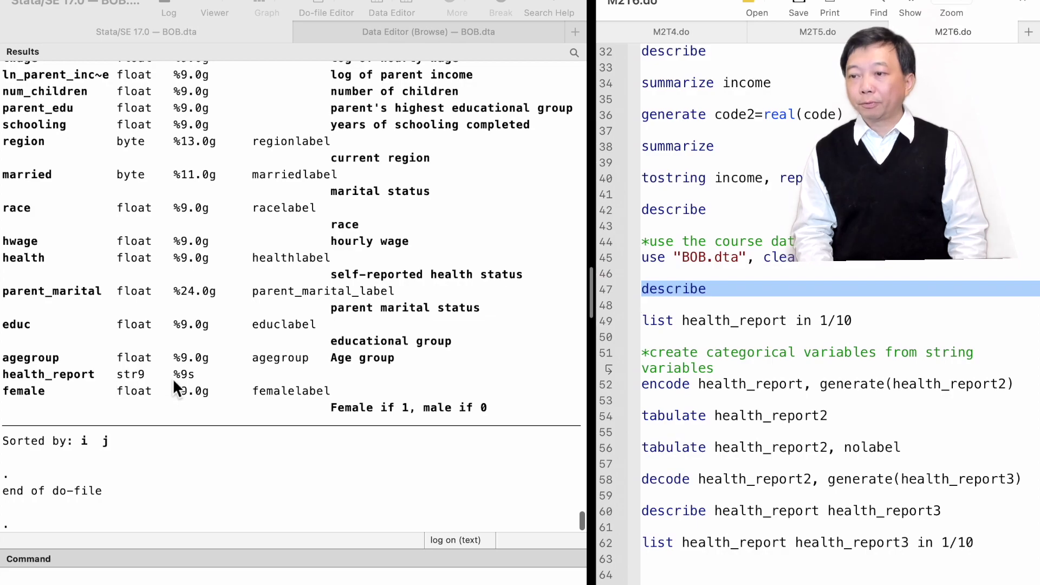
click(610, 321)
key(super+shift+d)
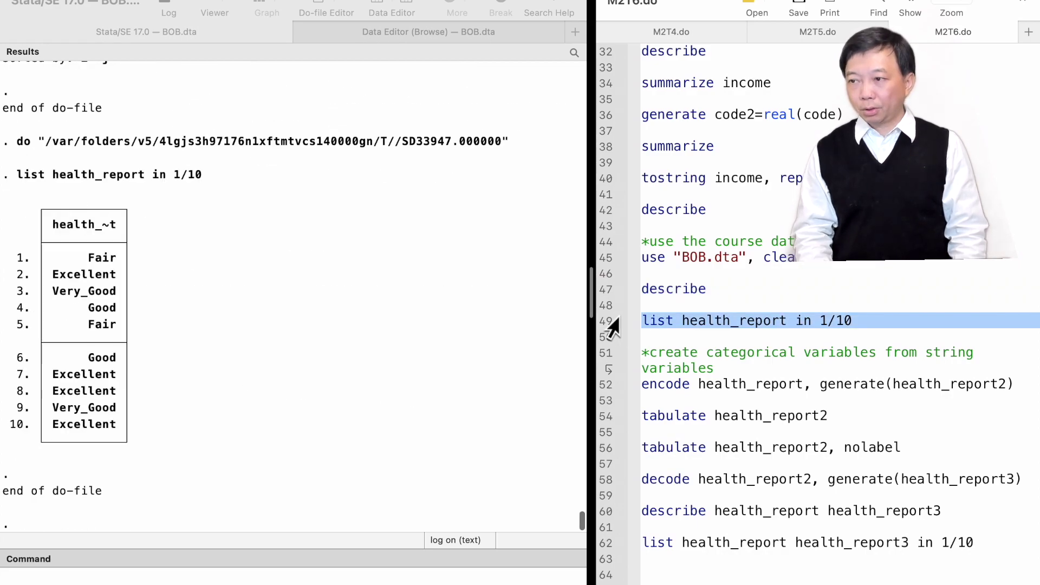
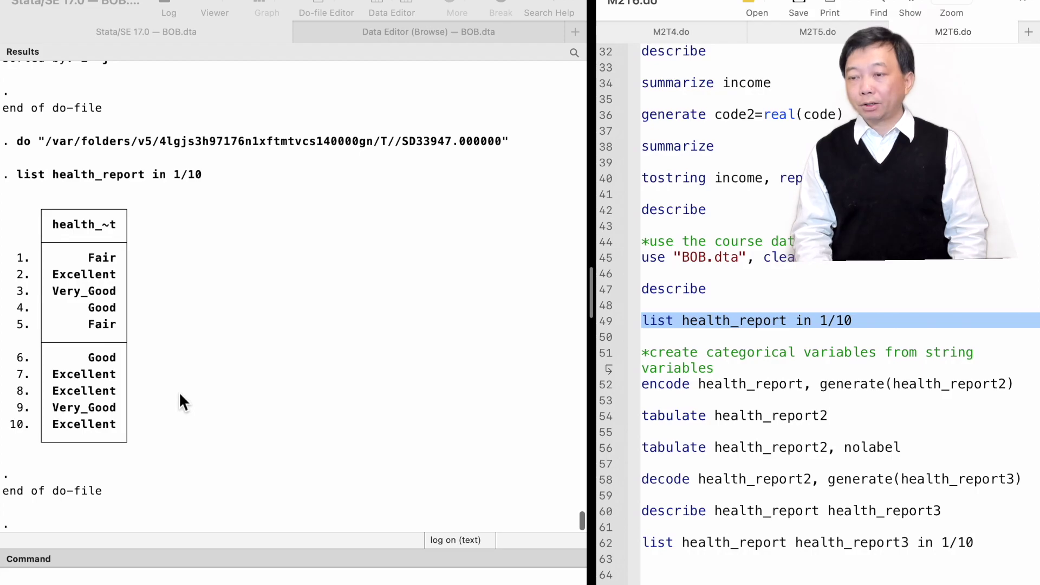
Step: Encode the string variable health_report into a new labelled numeric variable health_report2 by running the do-file's encode line
click(612, 362)
click(617, 383)
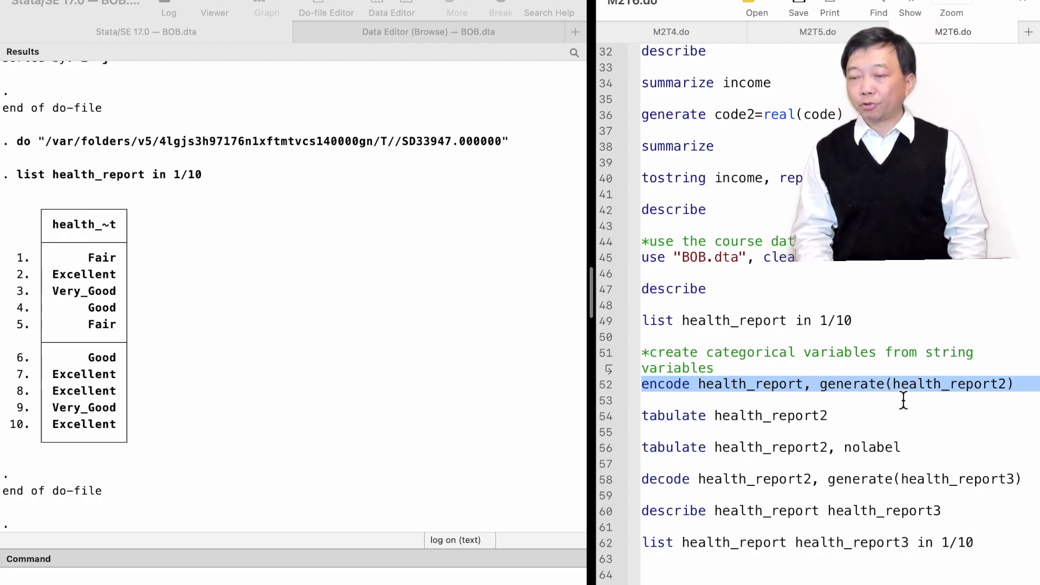
key(super+shift+d)
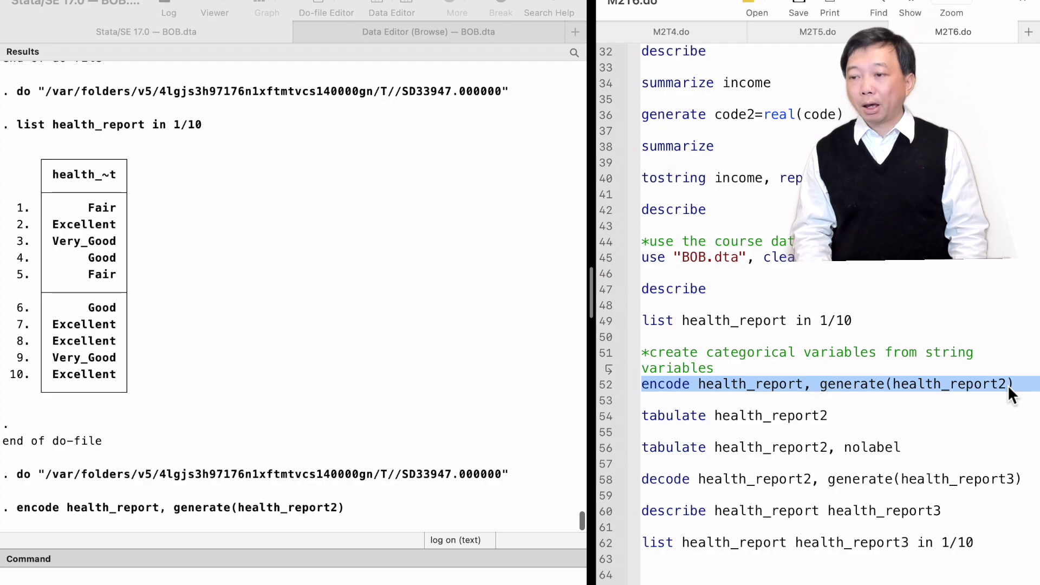
Step: Tabulate health_report2 with its value labels and again with the nolabel option, and compare the two tables
click(604, 416)
key(super+shift+d)
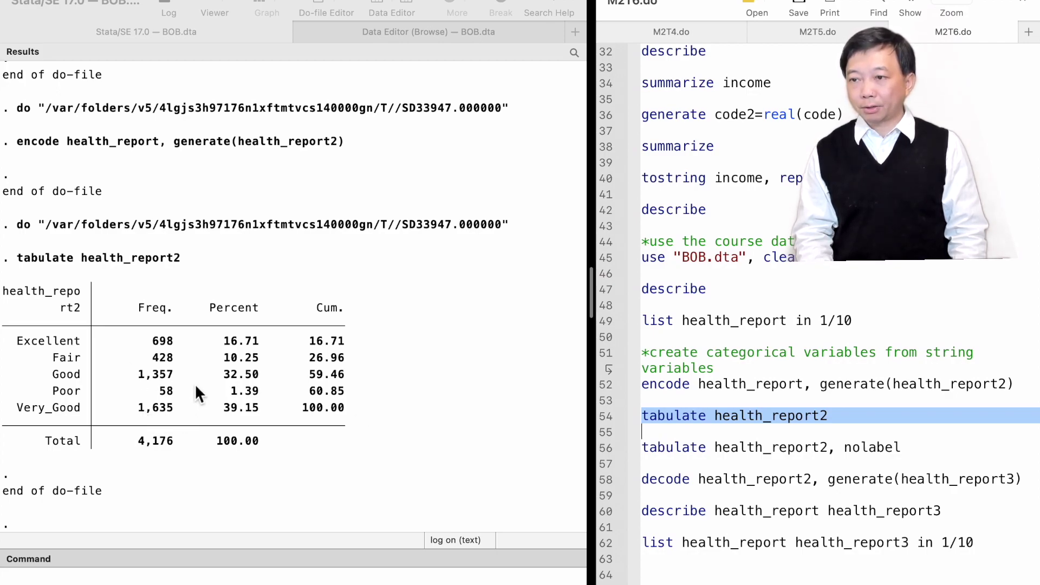
click(607, 448)
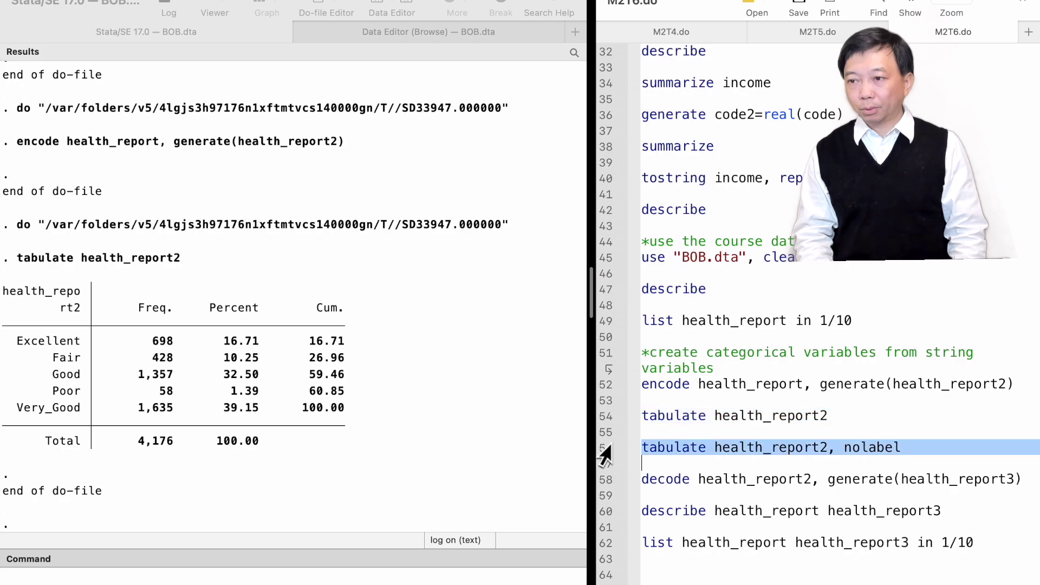
key(super+shift+d)
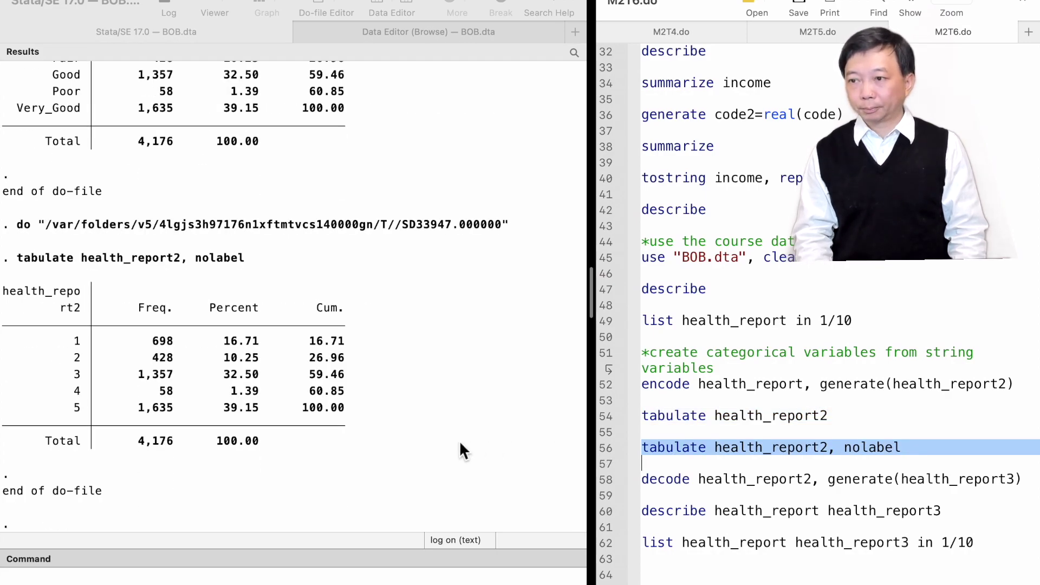
scroll(447, 448, up, 3)
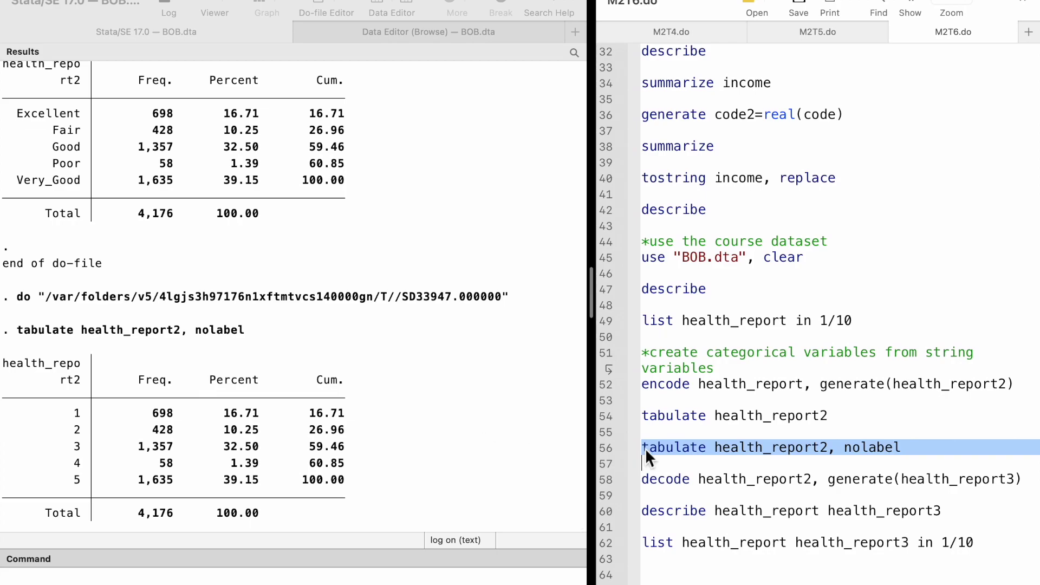
Step: Decode health_report2 into a new string variable health_report3 by running the do-file's decode line
scroll(645, 447, down, 1)
click(600, 465)
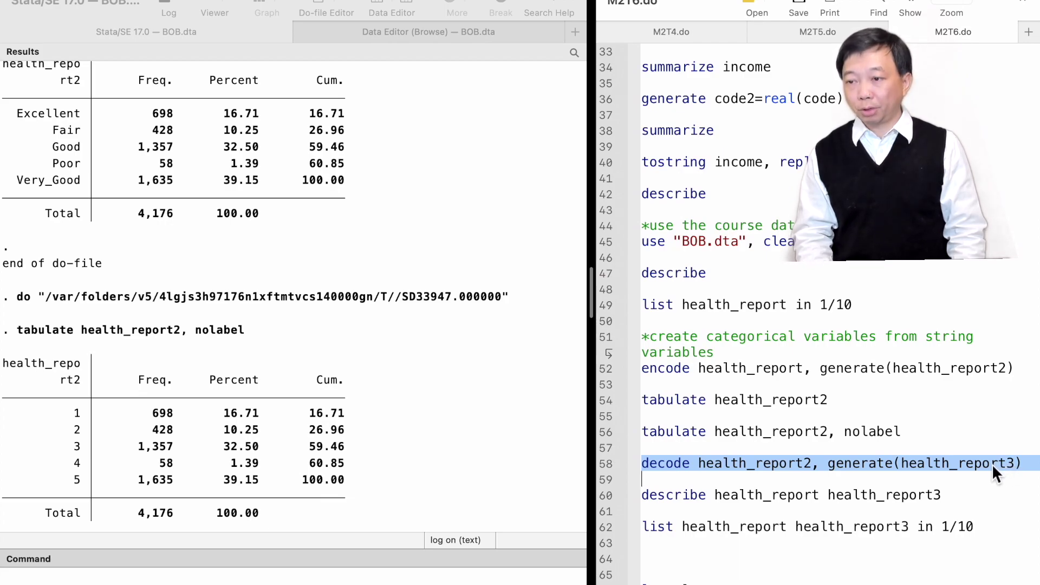
key(super+shift+d)
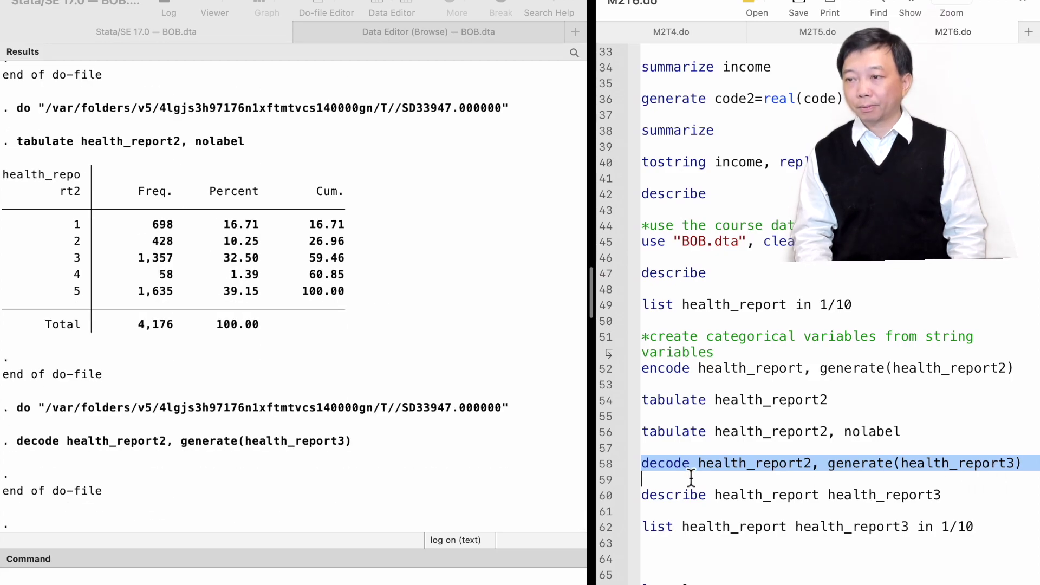
Step: Describe health_report and health_report3, and list both variables for observations 1 to 10
click(605, 497)
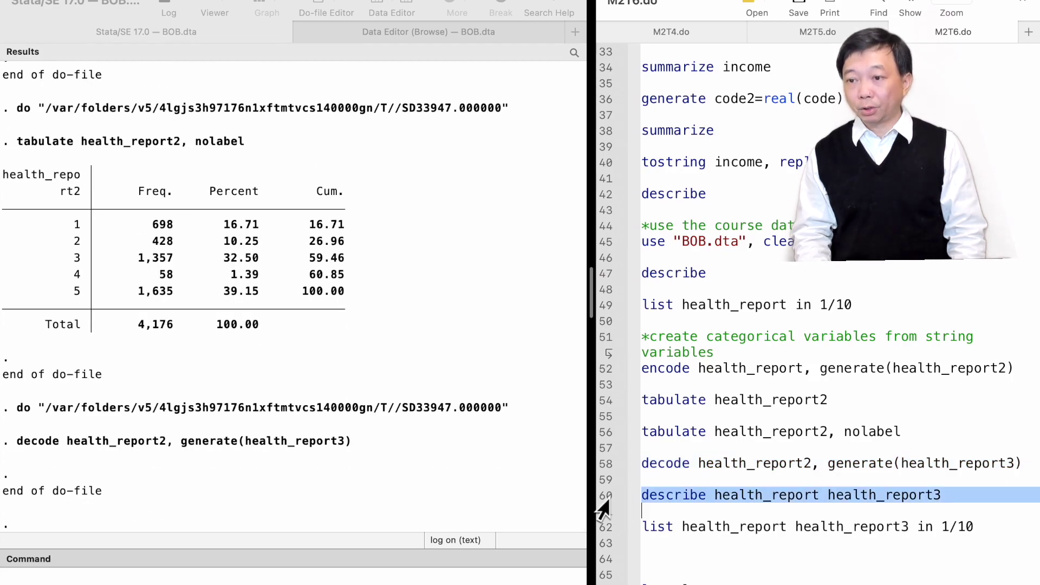
key(super+shift+d)
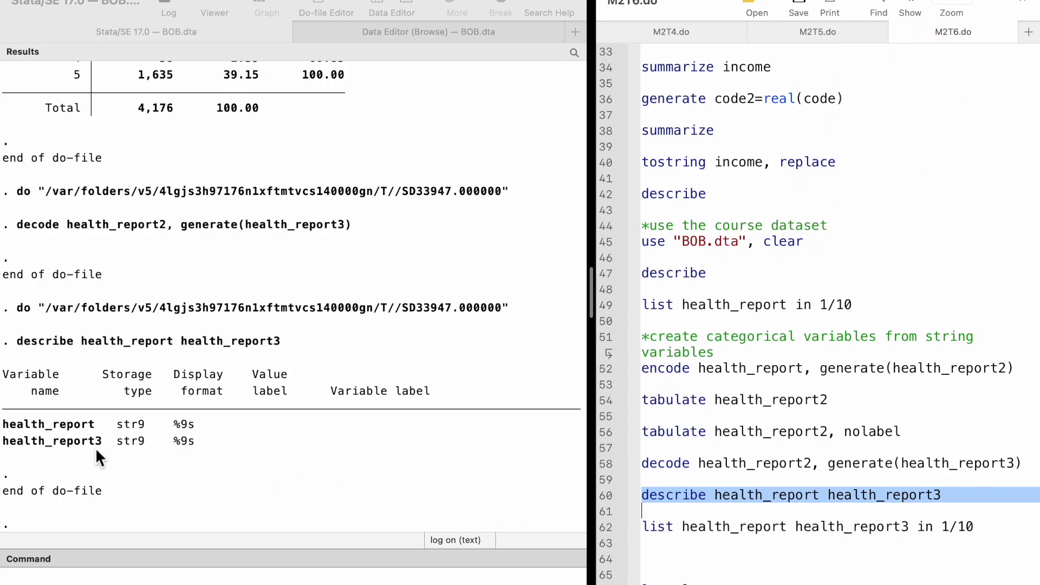
click(605, 529)
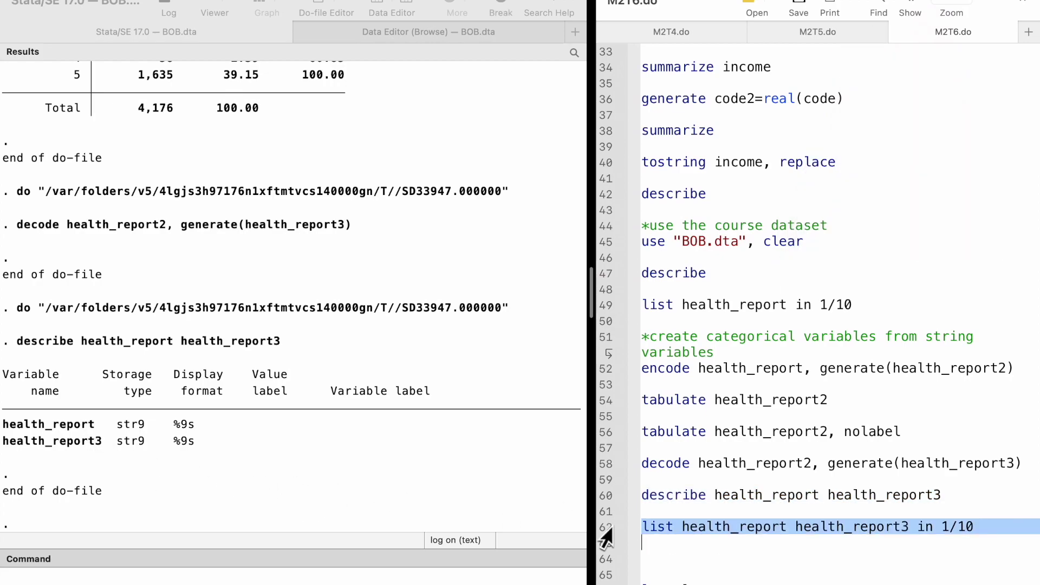
key(super+shift+d)
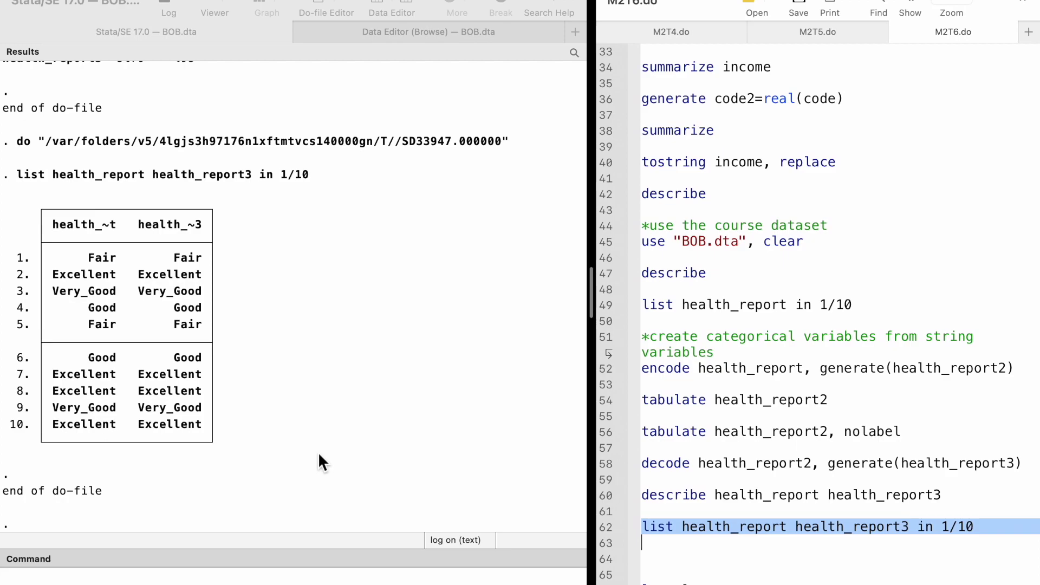